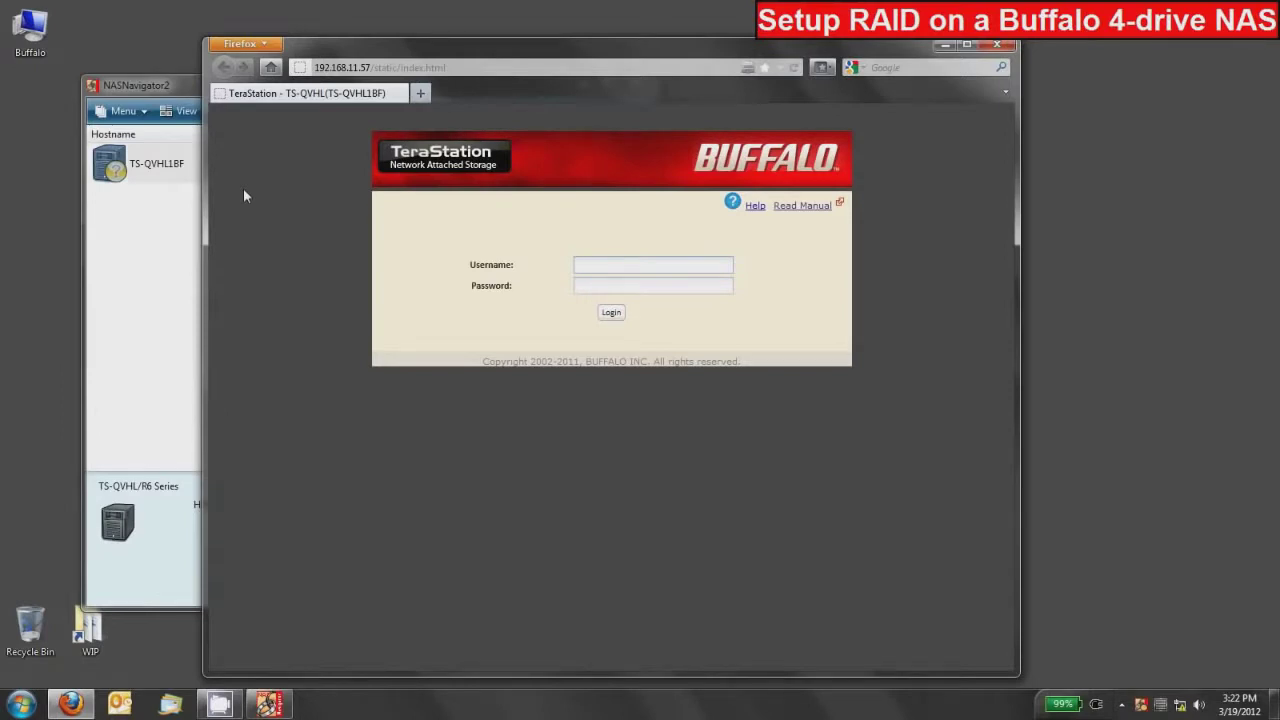
# Log in to the TeraStation Web Admin with the administrator username and password
pyautogui.write('admin')
pyautogui.press('Tab')
pyautogui.write('password')
pyautogui.press('Return')
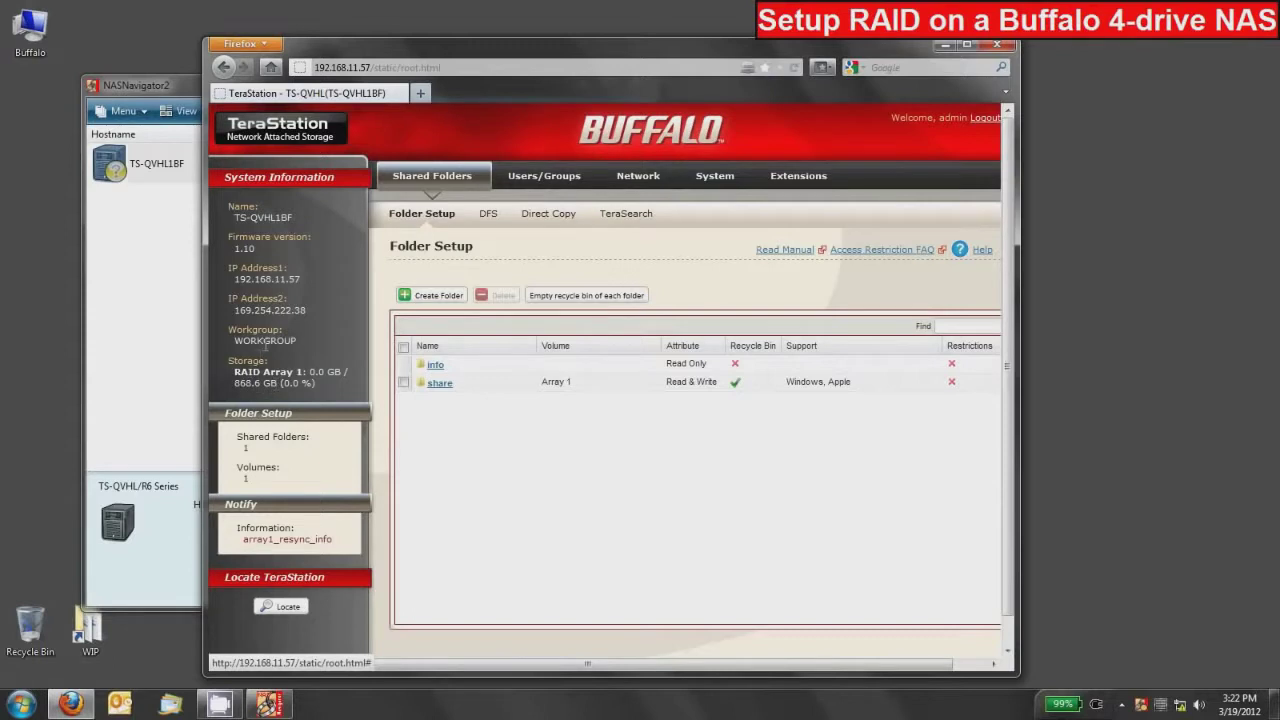
# Open System > Storage and view the RAID Array panel showing Array 1 as RAID 6 on Disks 1–4
pyautogui.click(715, 180)
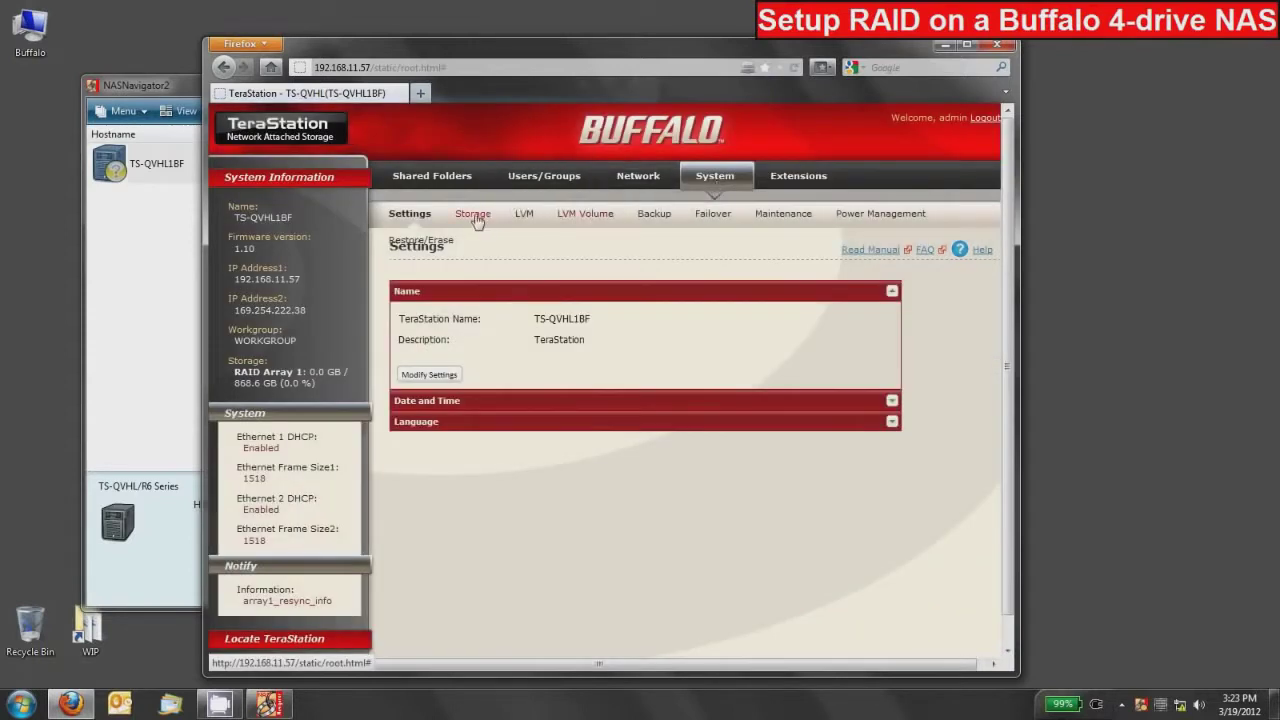
pyautogui.click(476, 217)
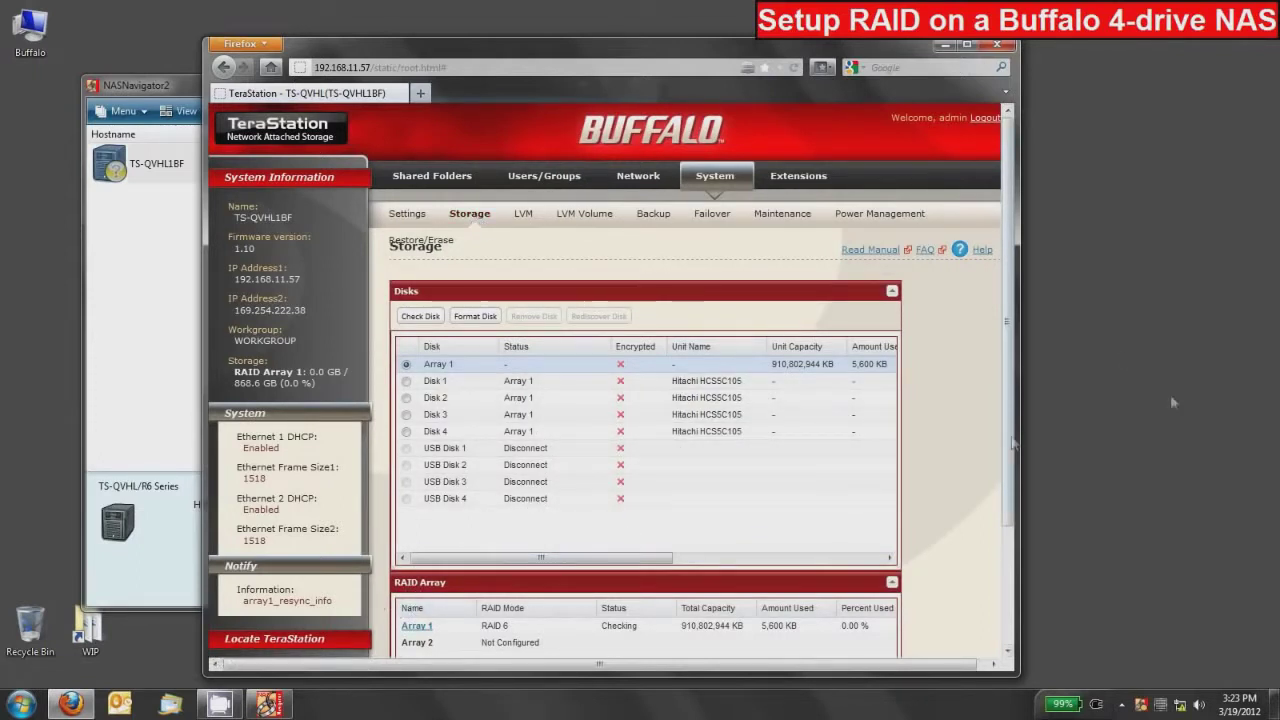
pyautogui.moveTo(1006, 335); pyautogui.dragTo(1020, 368)
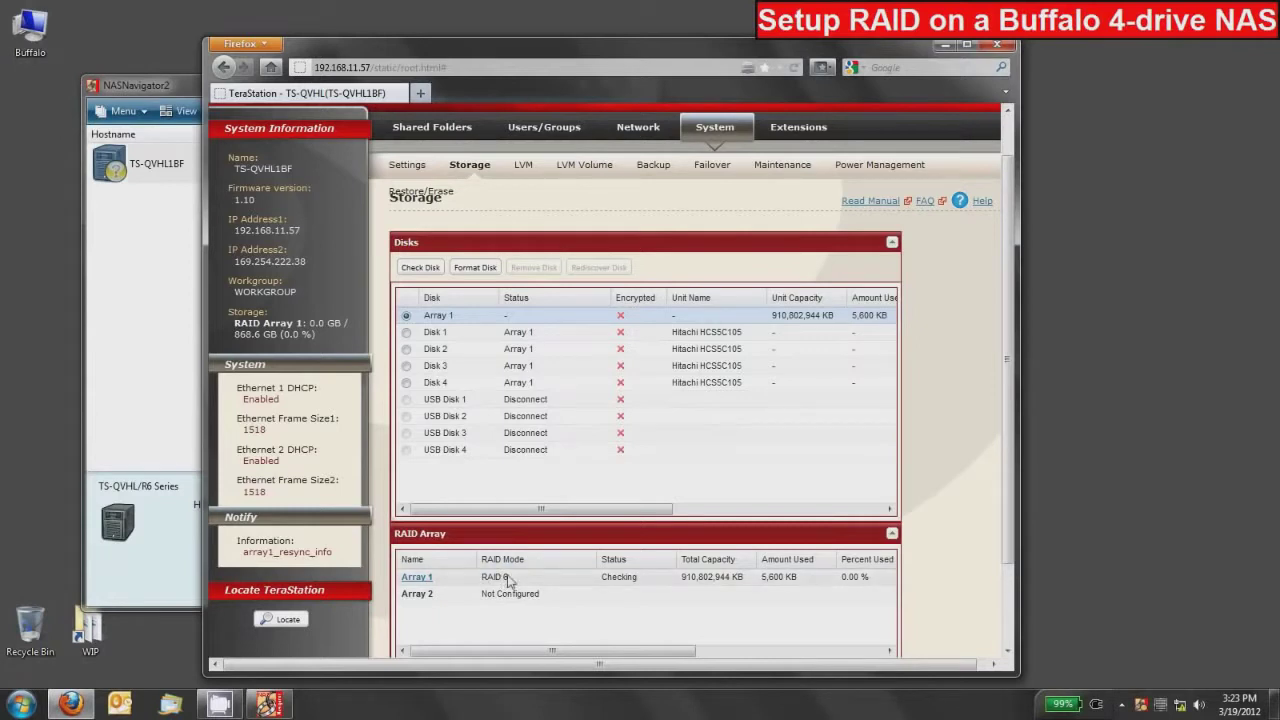
# Open Array 1's details and choose Delete RAID Array
pyautogui.click(416, 578)
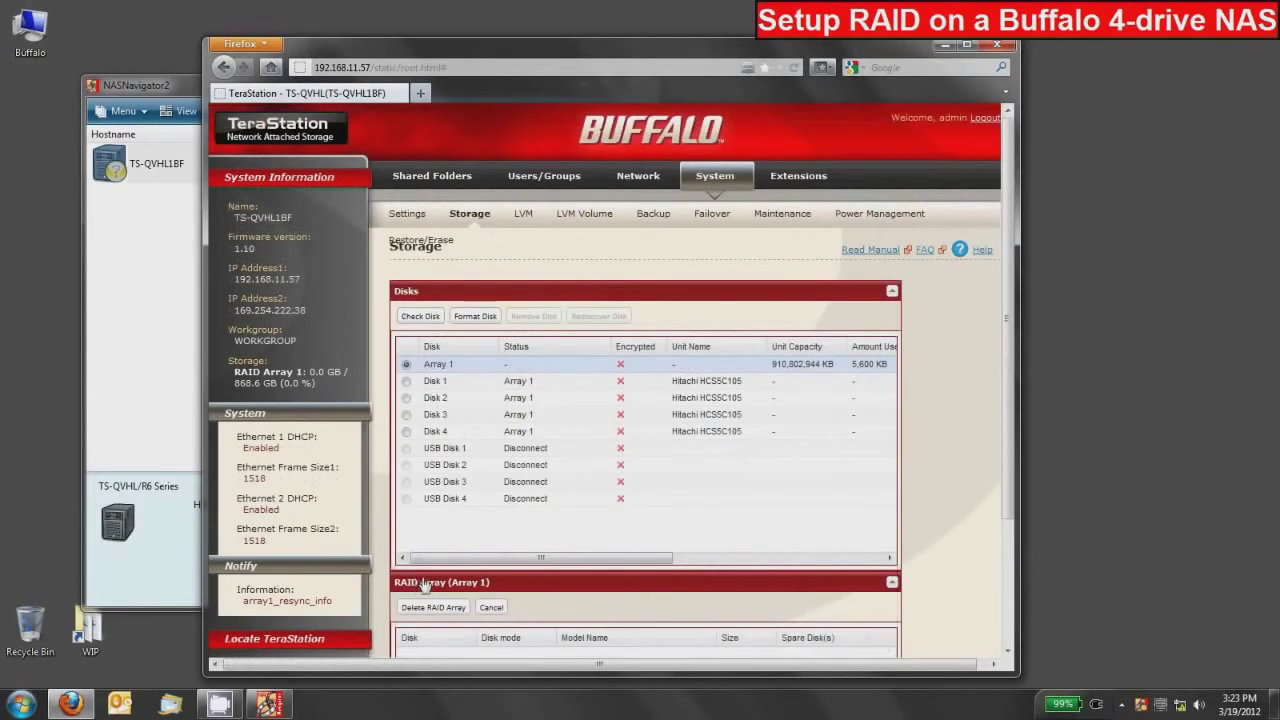
pyautogui.scroll(-2, 451, 565)
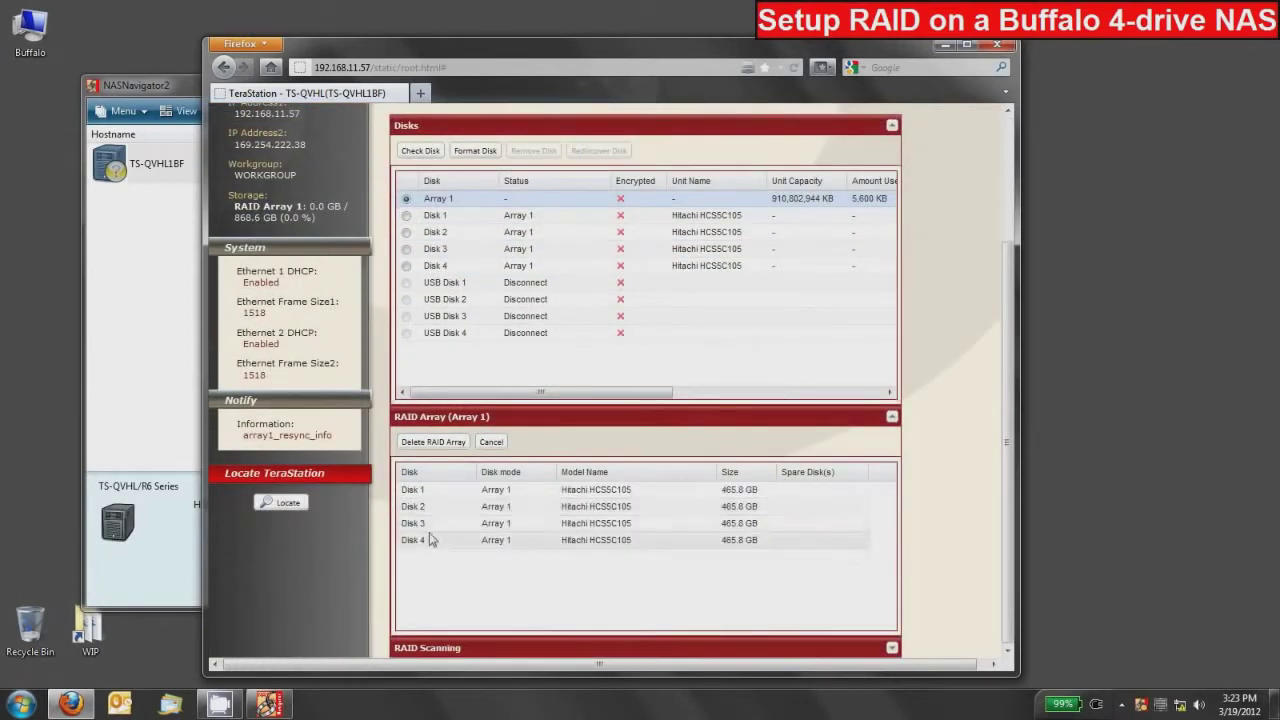
pyautogui.click(434, 446)
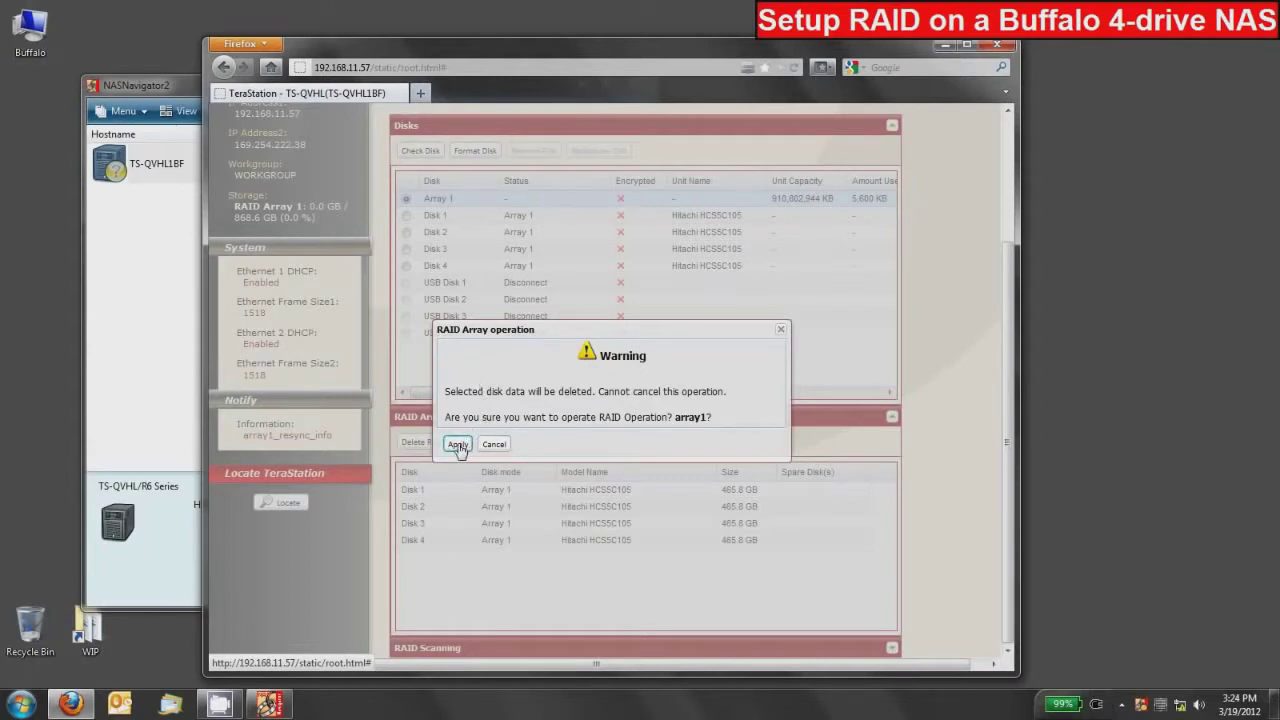
# Accept the data-loss warning and enter the displayed confirmation code to delete Array 1
pyautogui.click(457, 445)
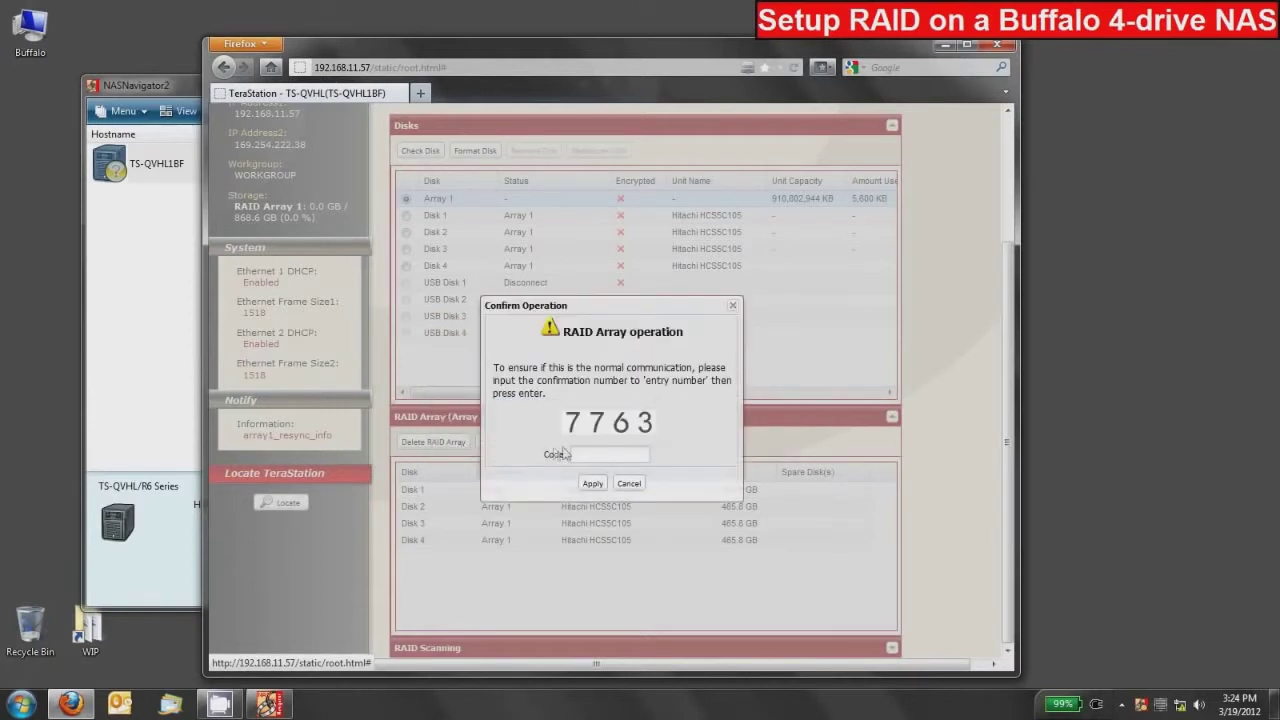
pyautogui.write('7763')
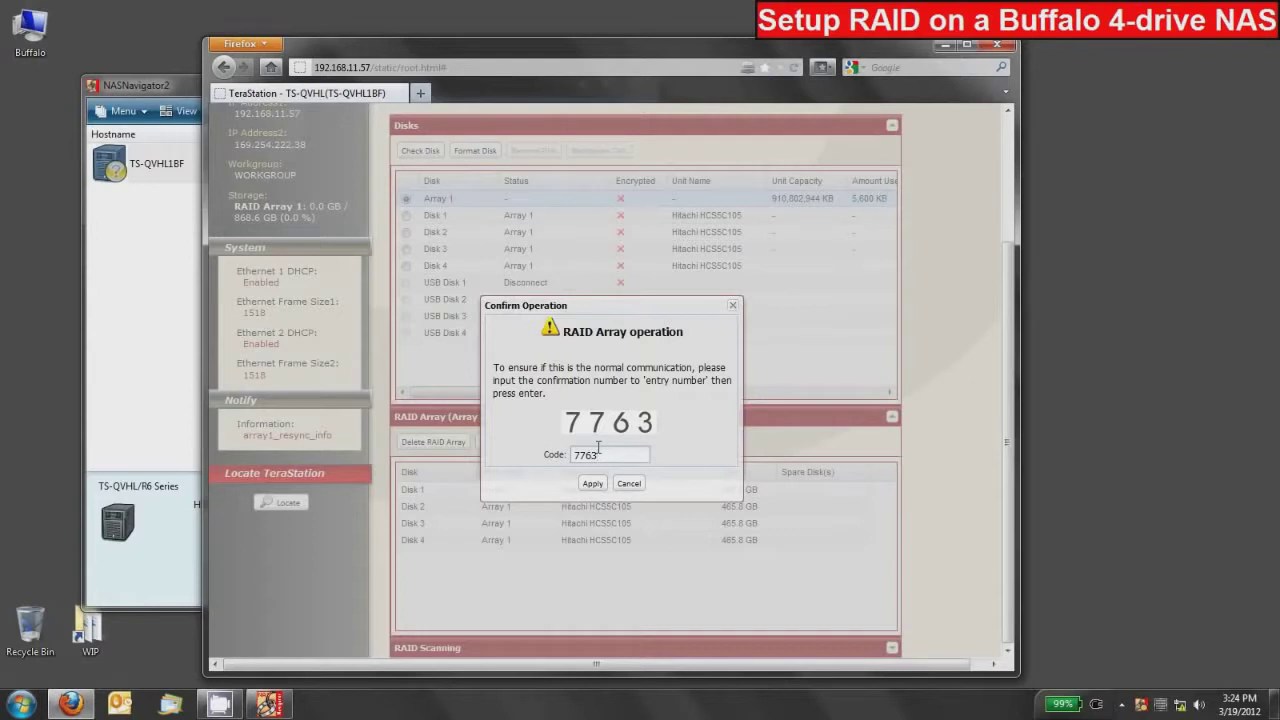
pyautogui.click(592, 484)
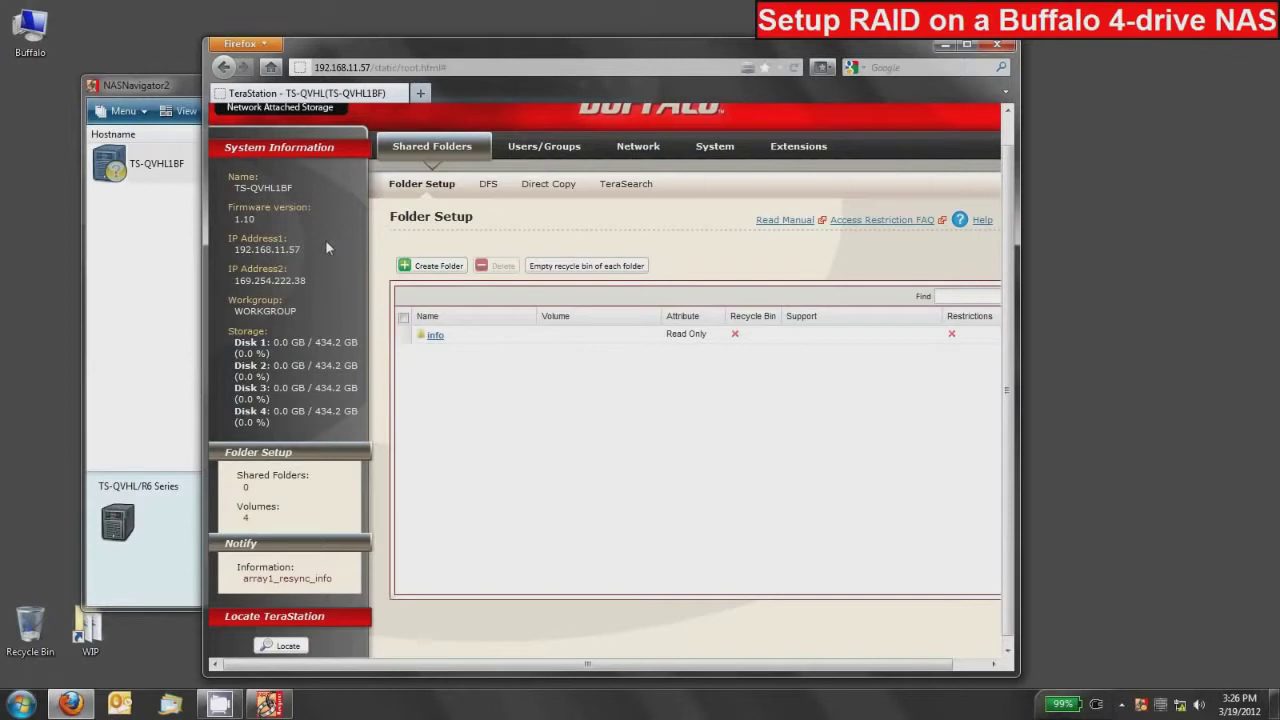
# Go to System > Storage and open the setup page for the unconfigured Array 1
pyautogui.click(718, 148)
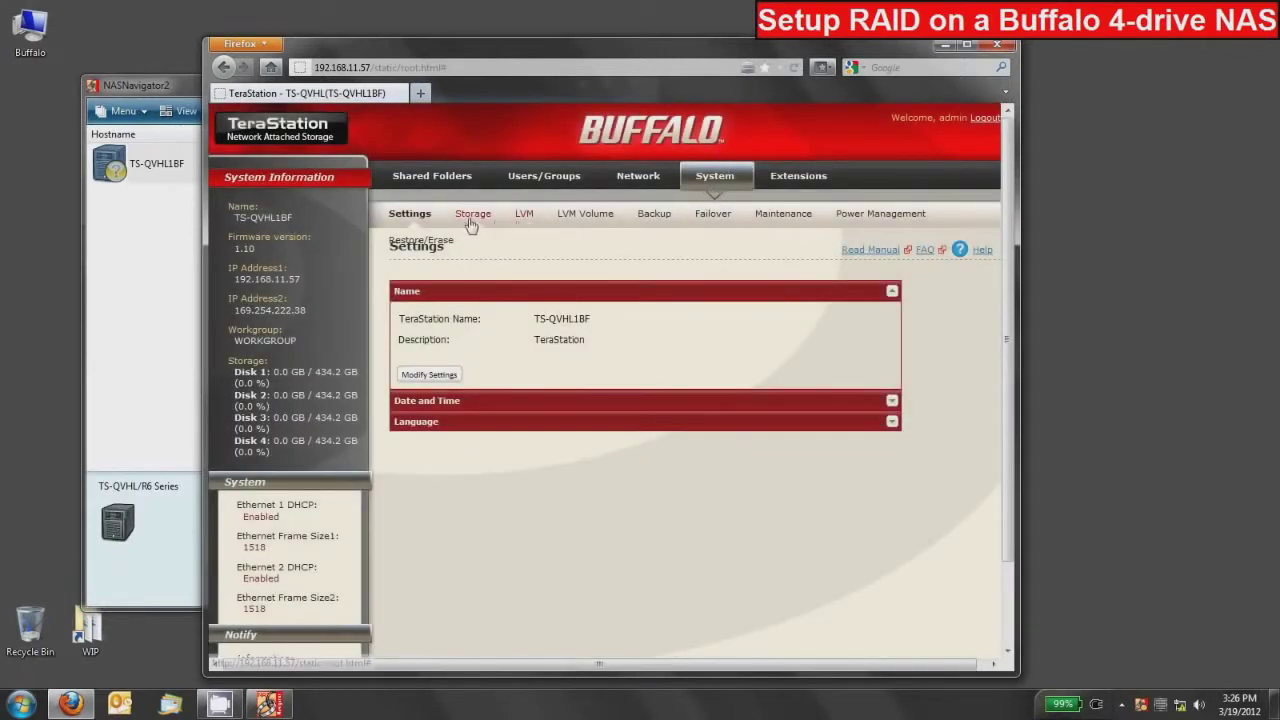
pyautogui.click(471, 220)
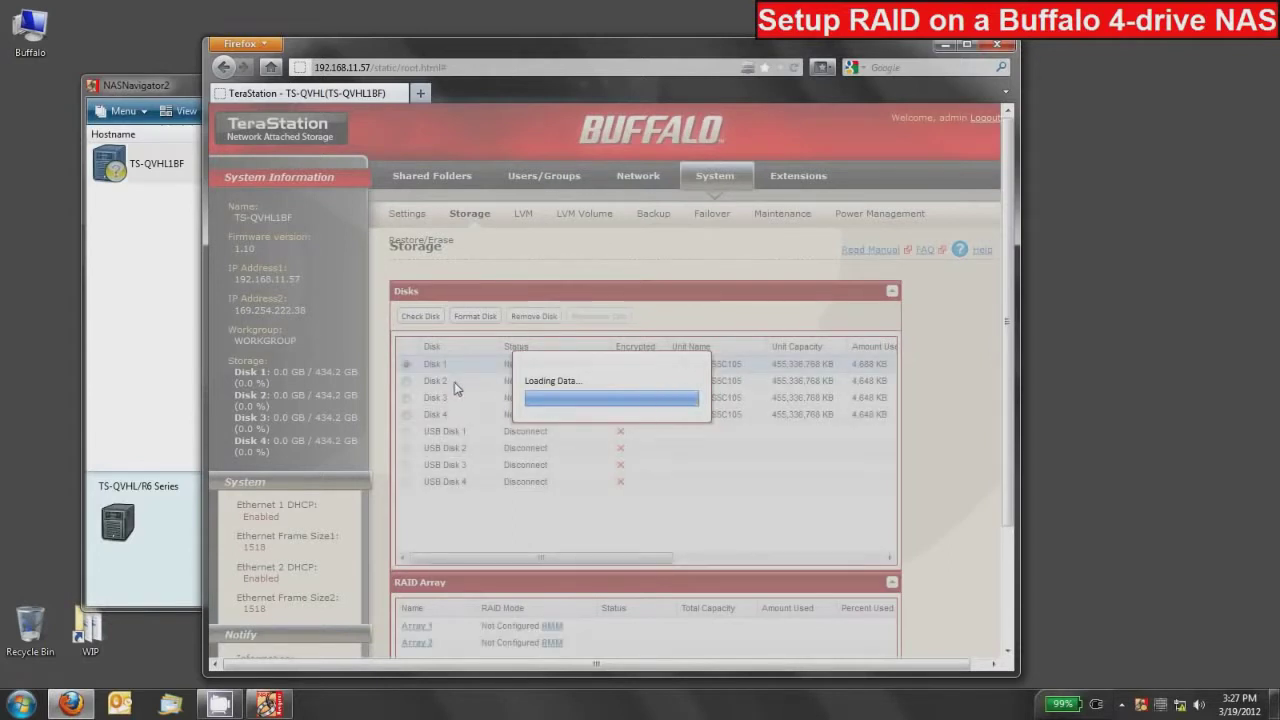
pyautogui.scroll(-3, 454, 382)
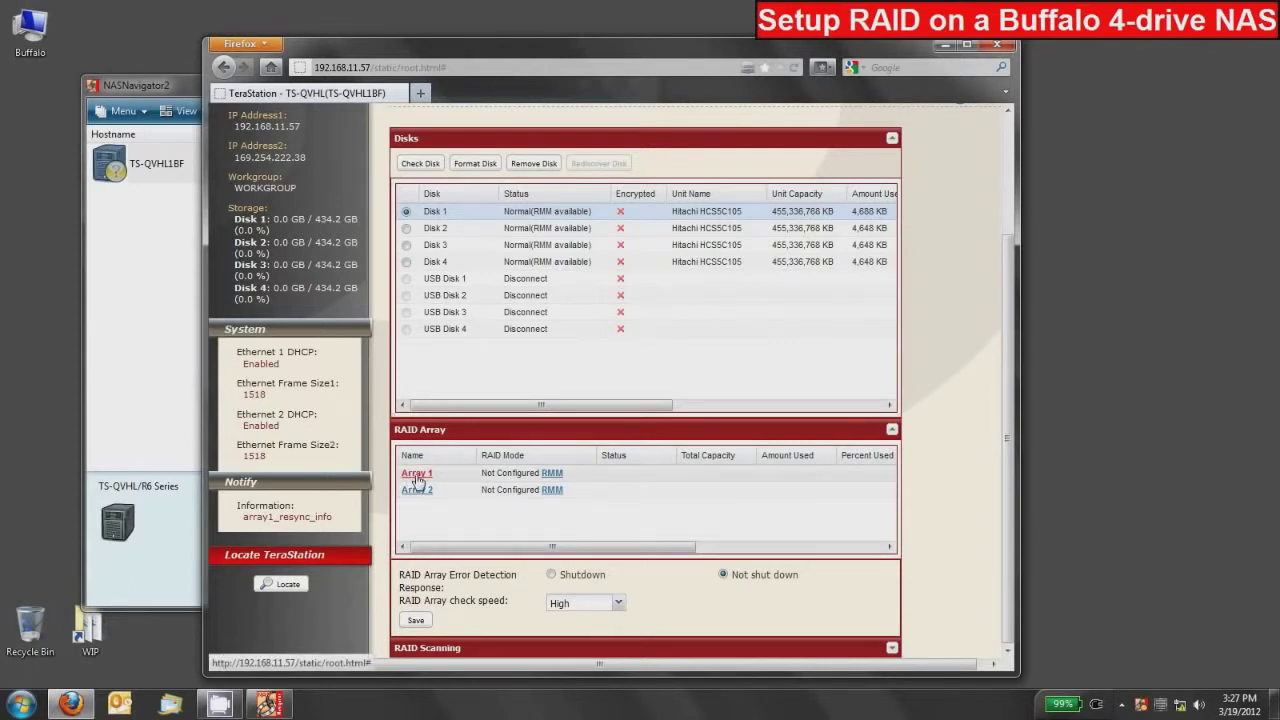
pyautogui.click(416, 481)
pyautogui.scroll(-3, 457, 486)
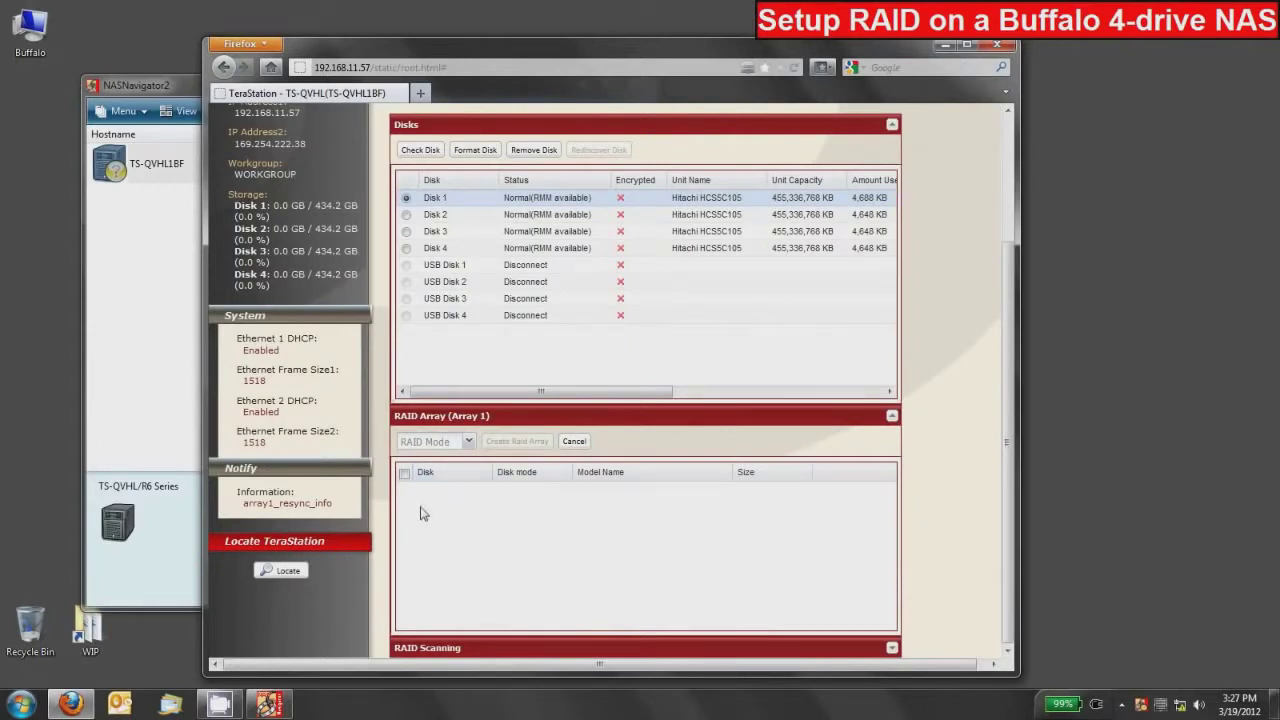
# Set Array 1 to raid5 mode with Disks 1–4 selected, then create the array
pyautogui.click(469, 442)
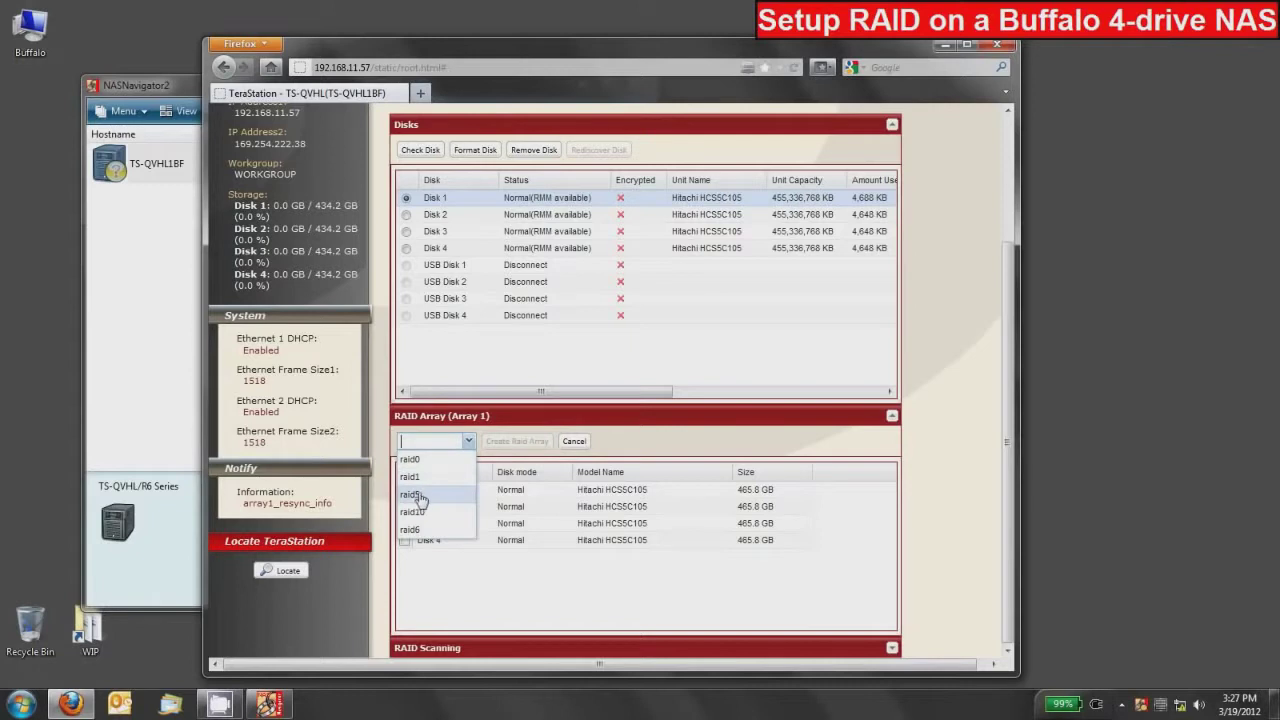
pyautogui.click(412, 496)
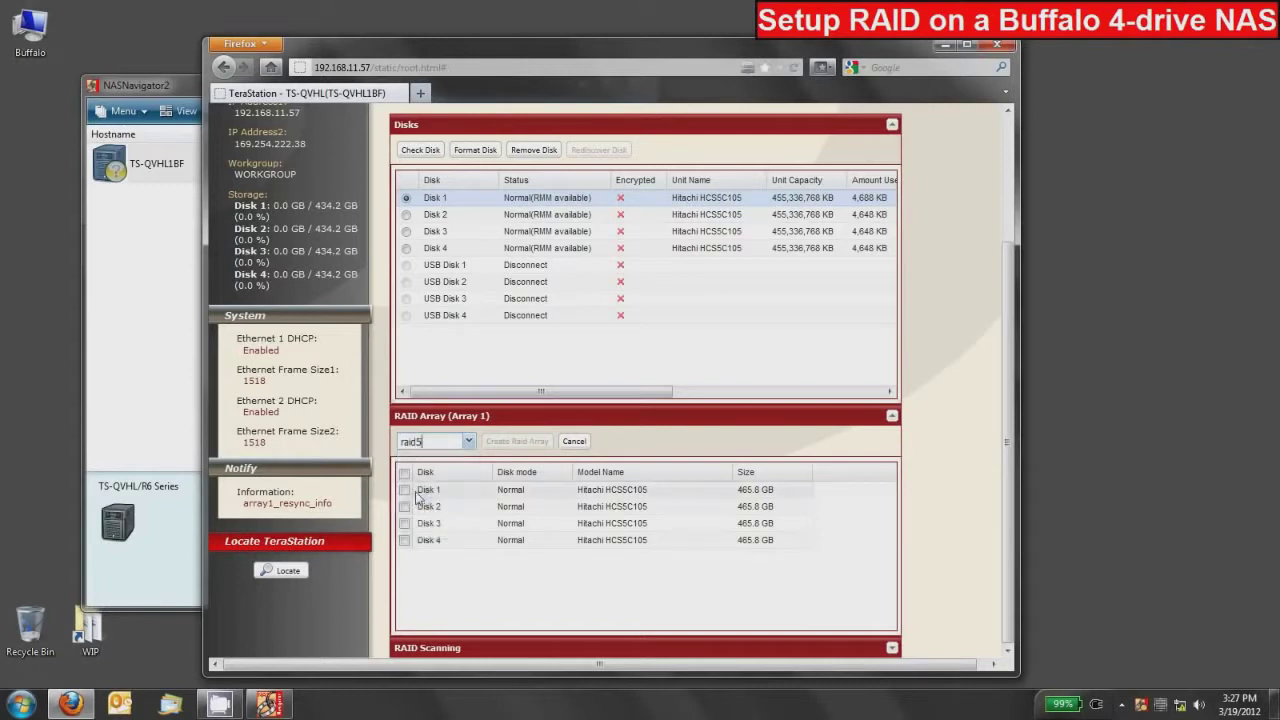
pyautogui.click(404, 490)
pyautogui.click(404, 506)
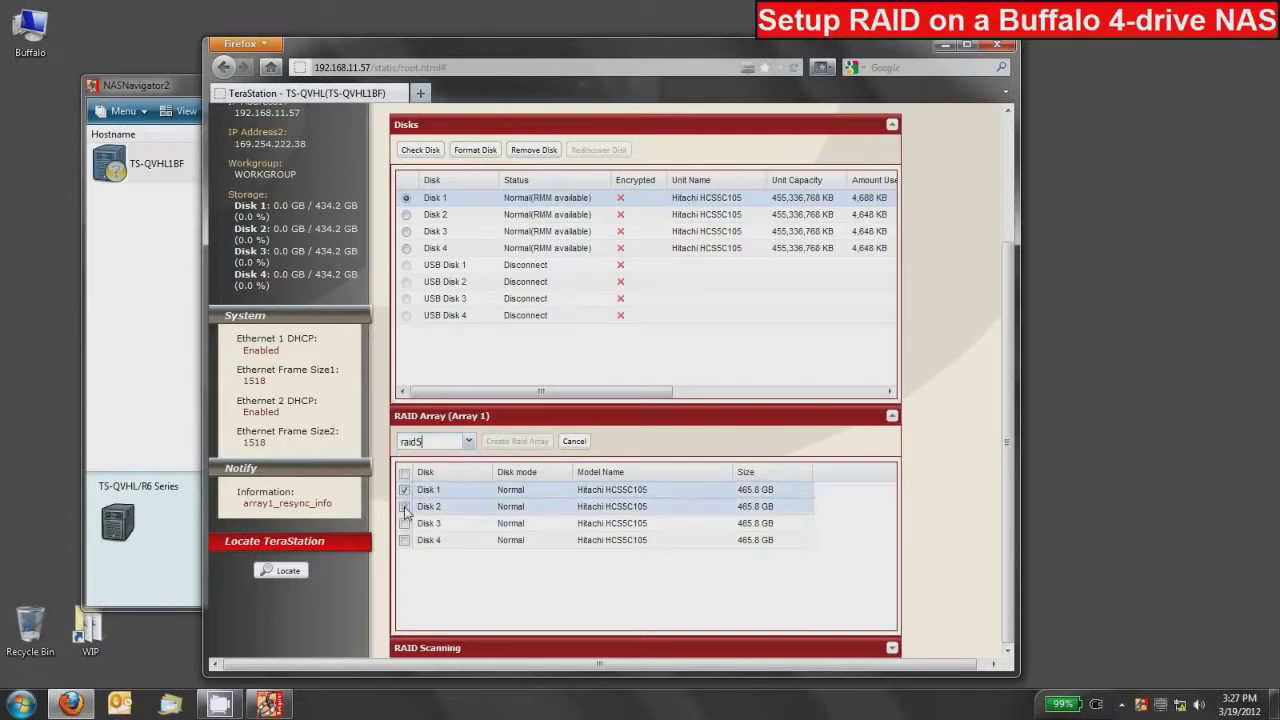
pyautogui.click(405, 523)
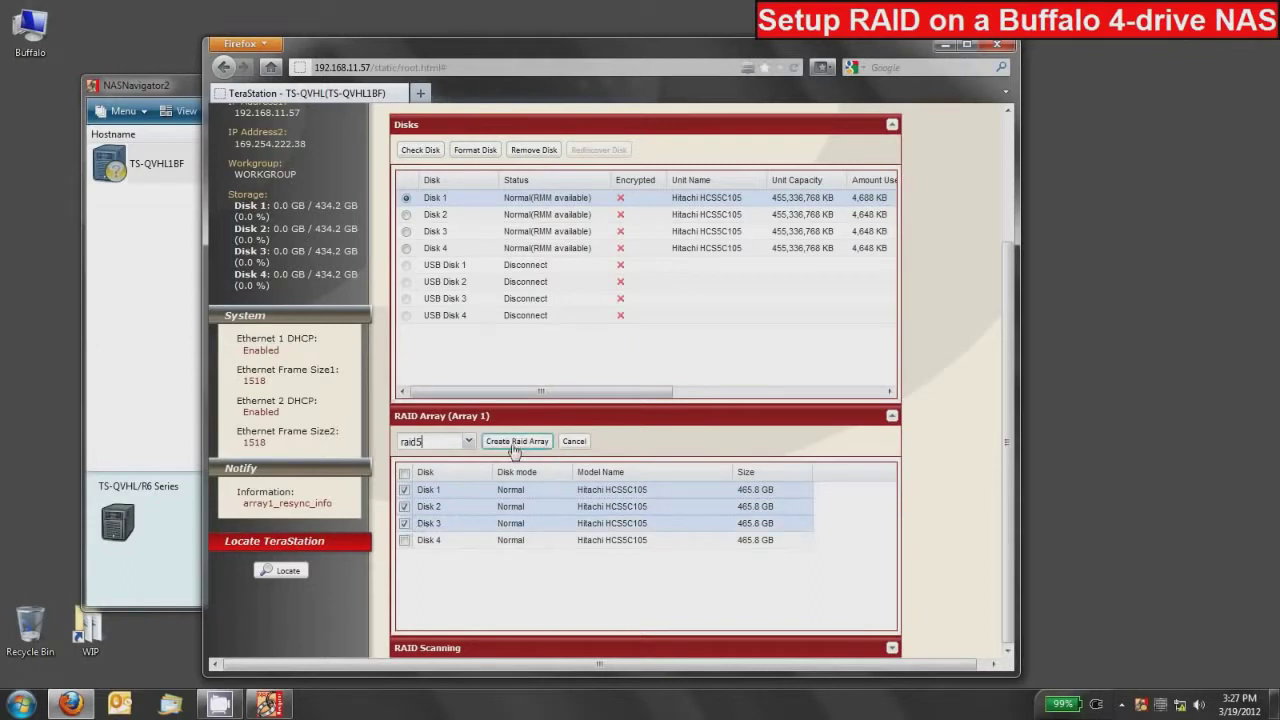
pyautogui.click(405, 541)
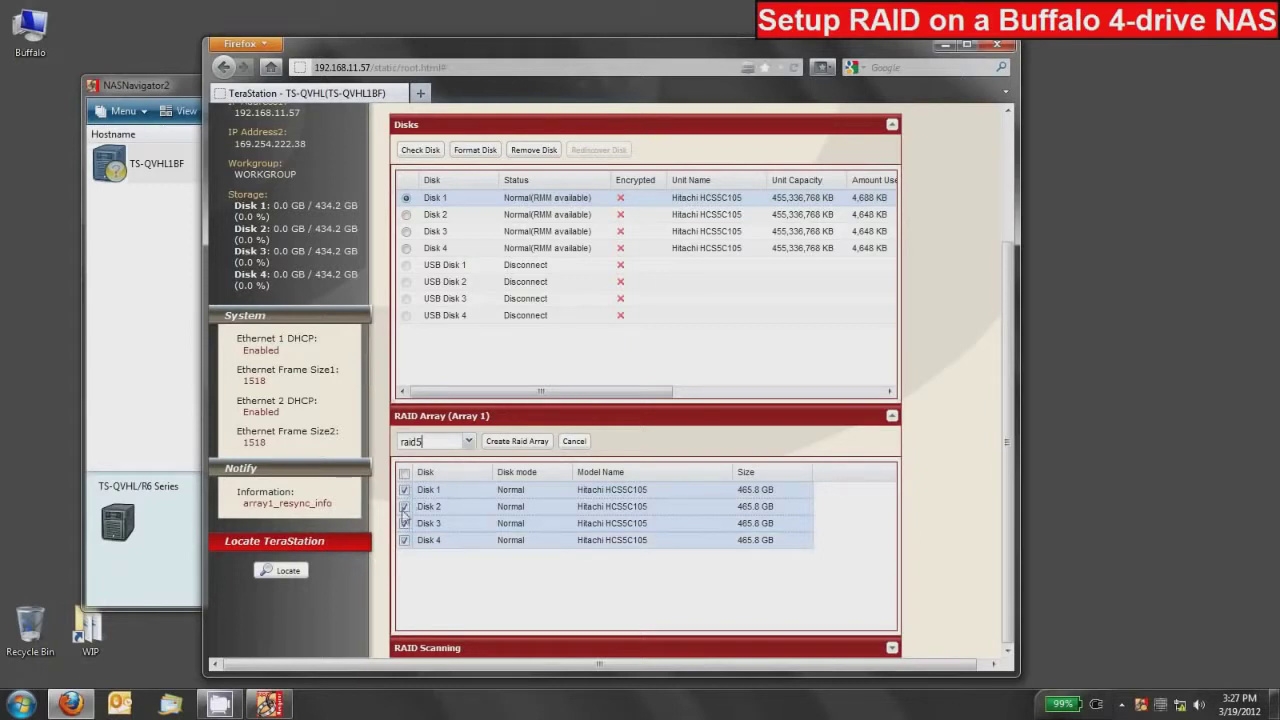
pyautogui.click(404, 475)
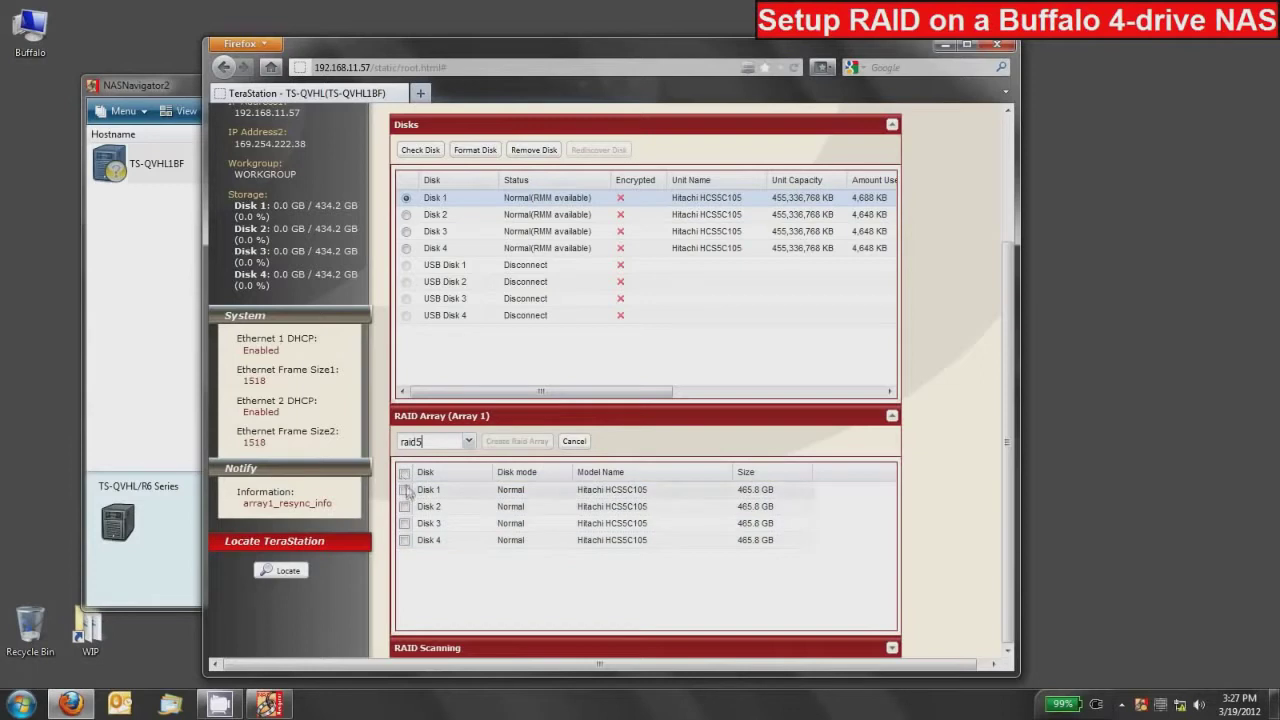
pyautogui.click(404, 475)
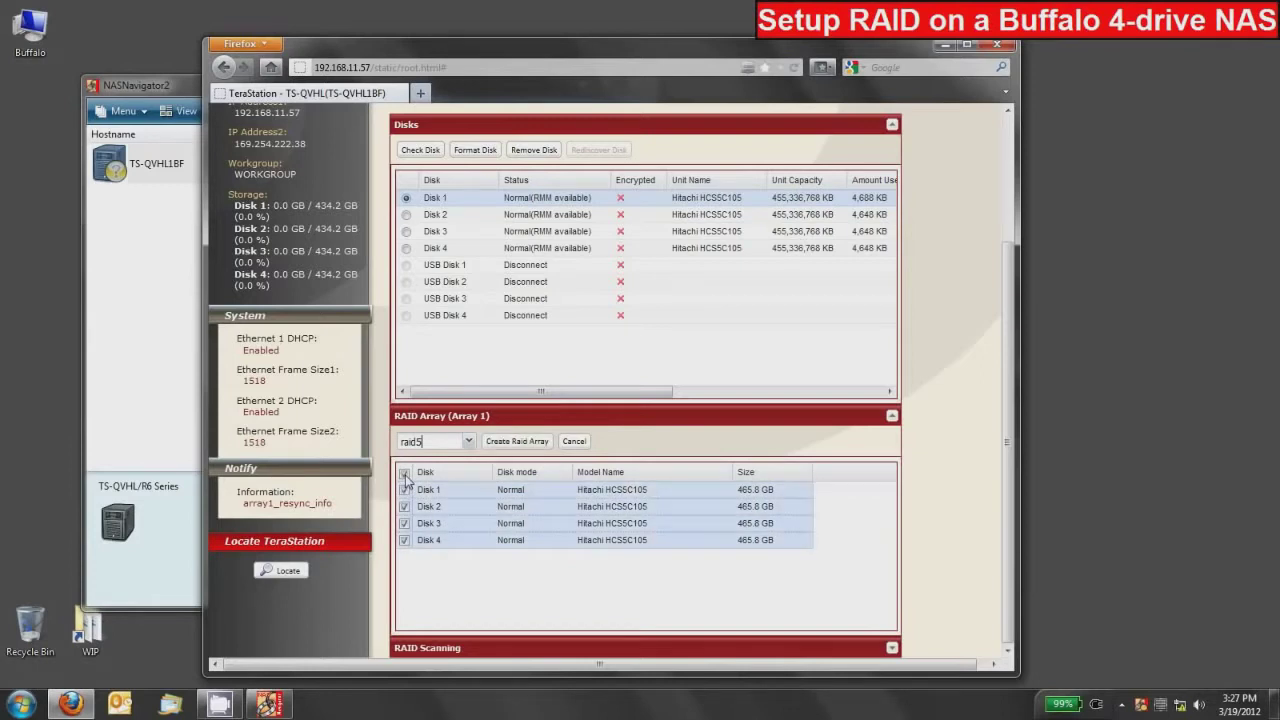
pyautogui.click(518, 443)
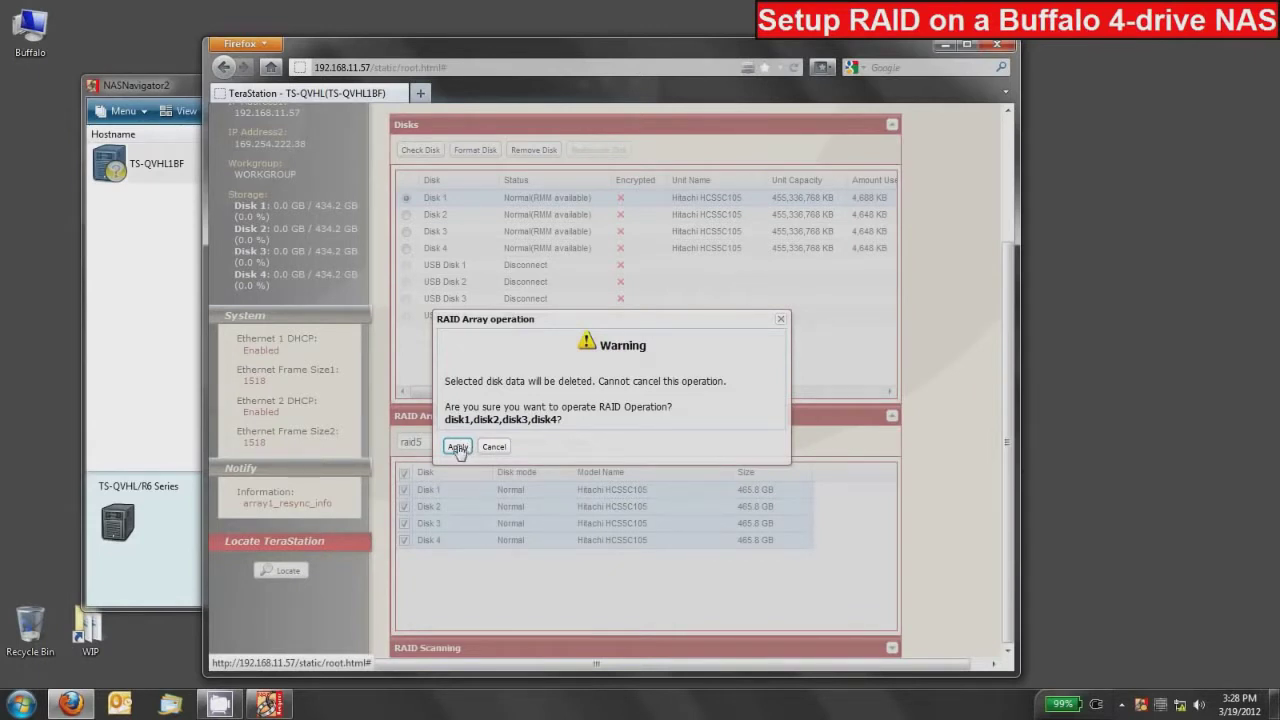
# Accept the erase warning and enter the displayed confirmation code to build the 1303.0 GB RAID 5 array
pyautogui.click(458, 447)
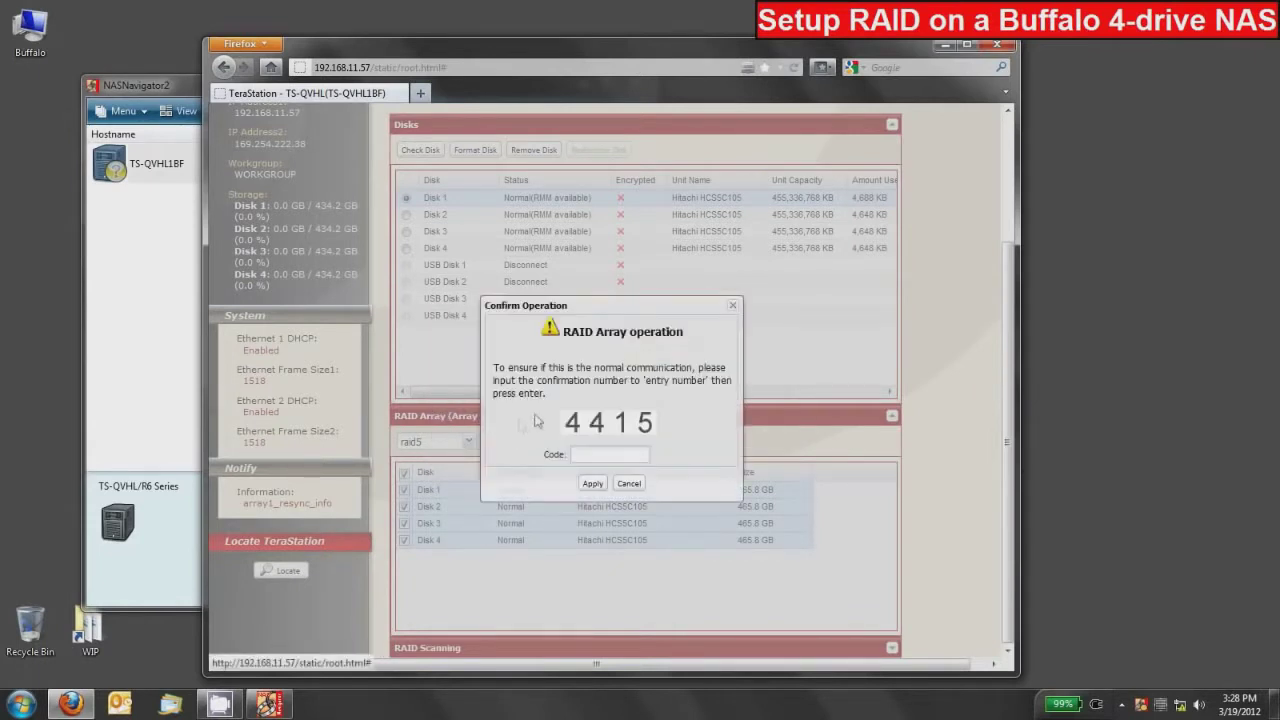
pyautogui.write('4415')
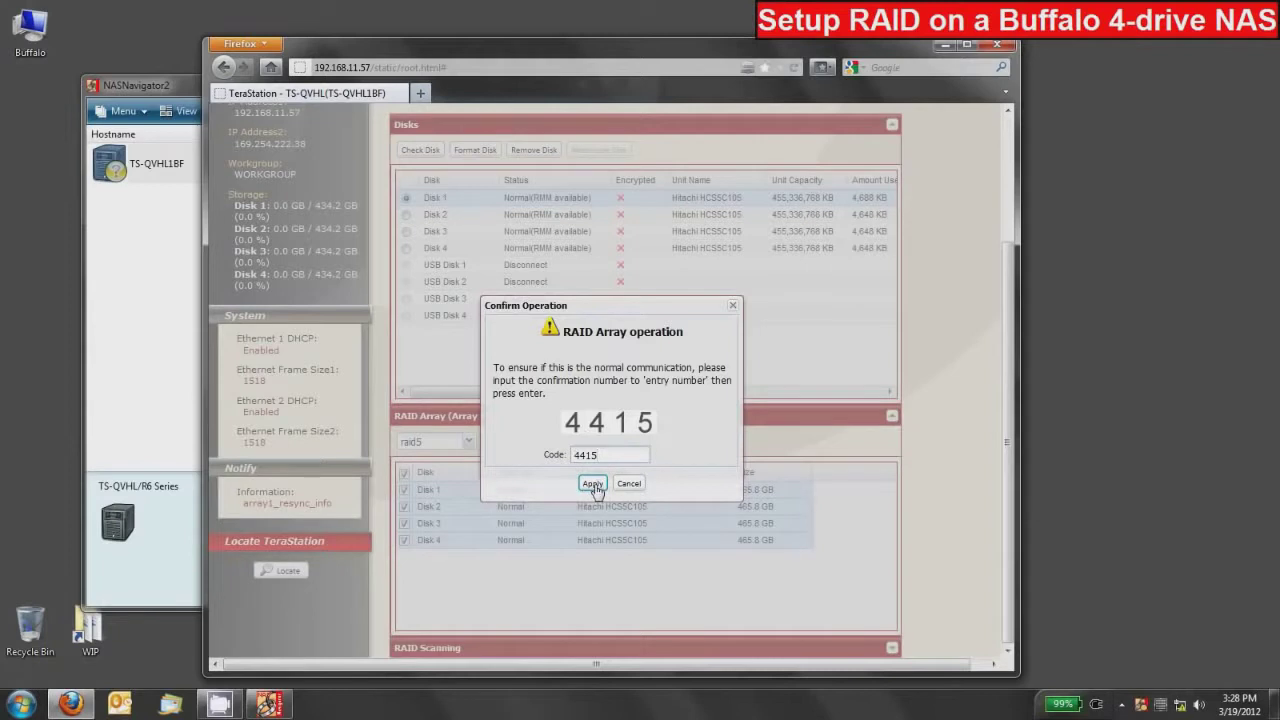
pyautogui.click(593, 484)
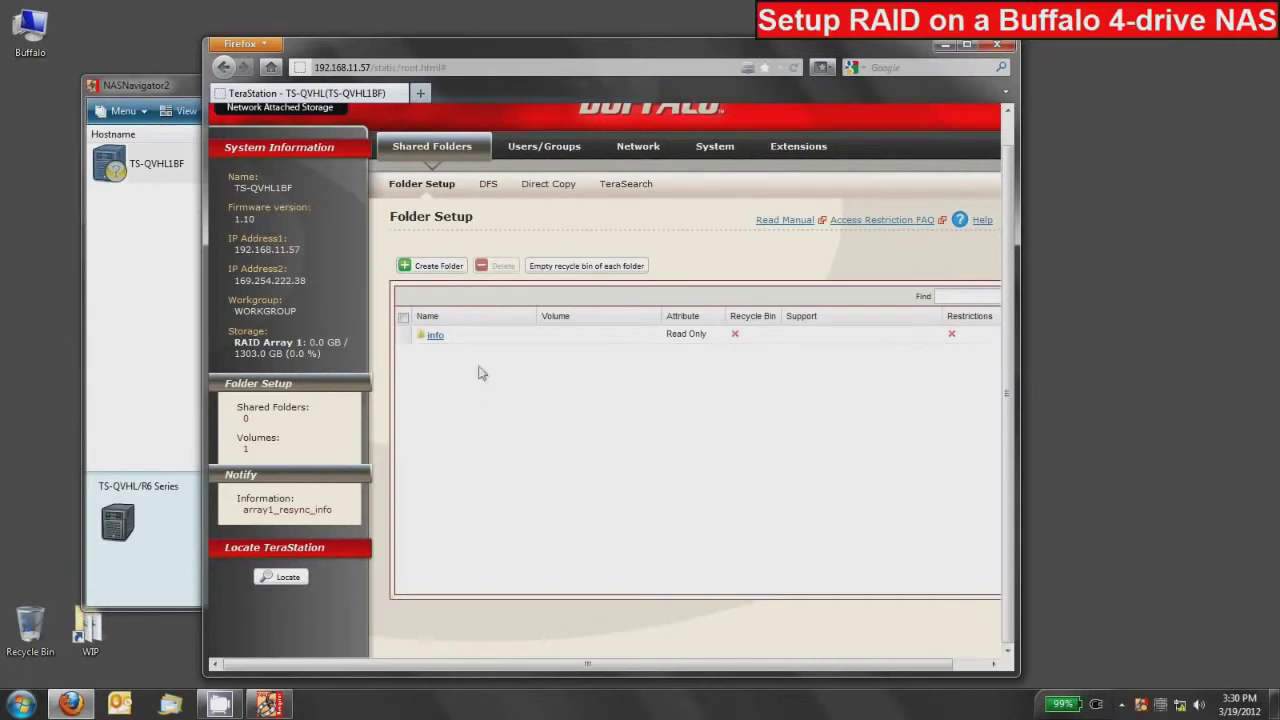
# Create a shared folder named 'share' on Array 1 with default Read & Write settings
pyautogui.click(434, 265)
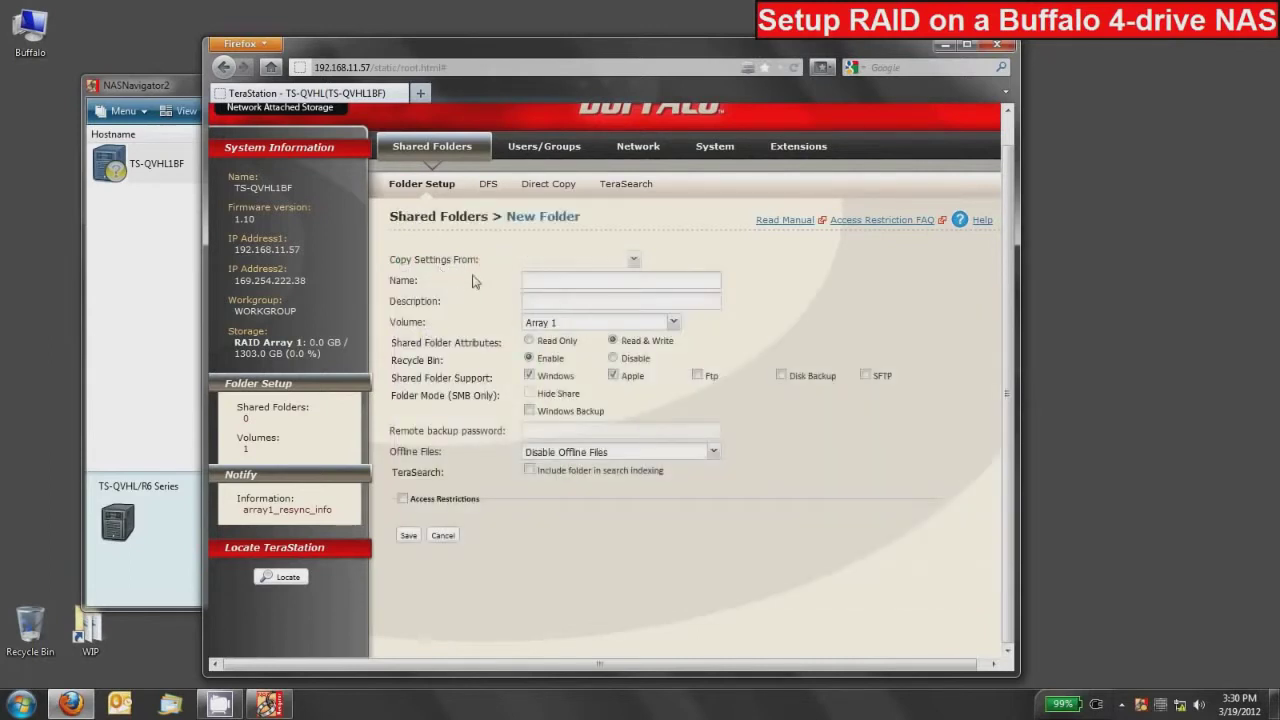
pyautogui.click(541, 280)
pyautogui.write('share')
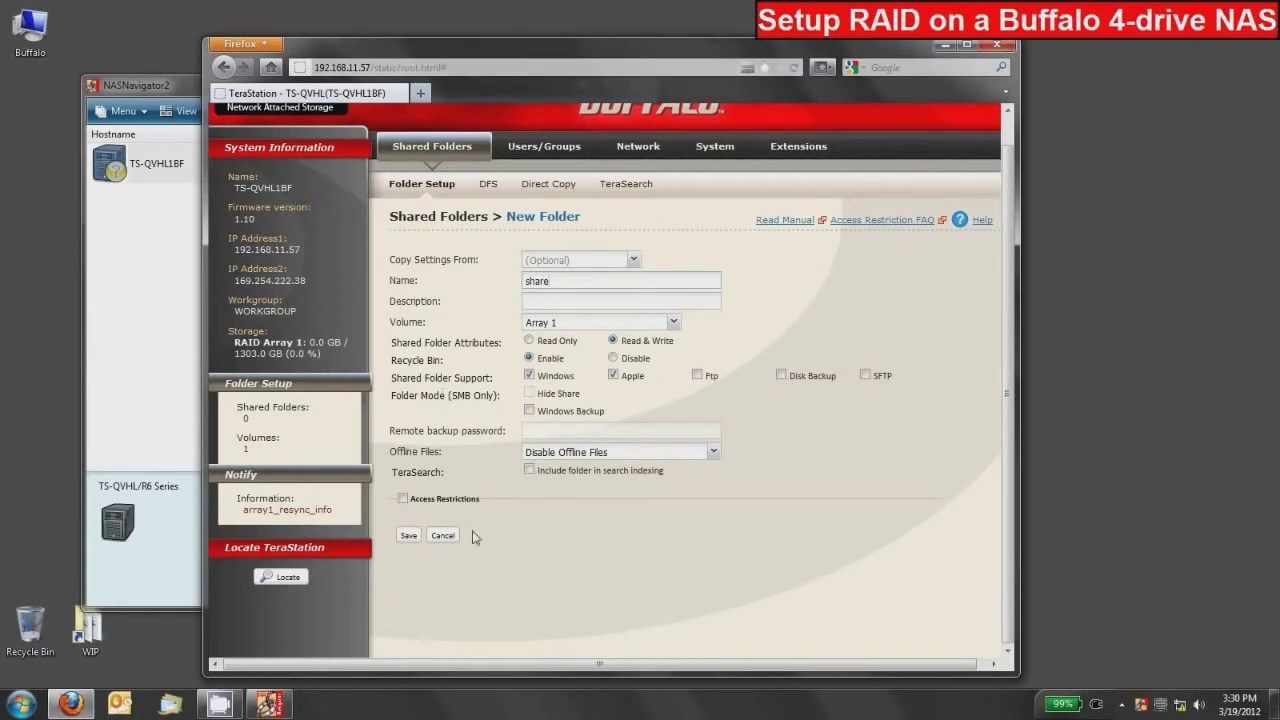
pyautogui.click(409, 537)
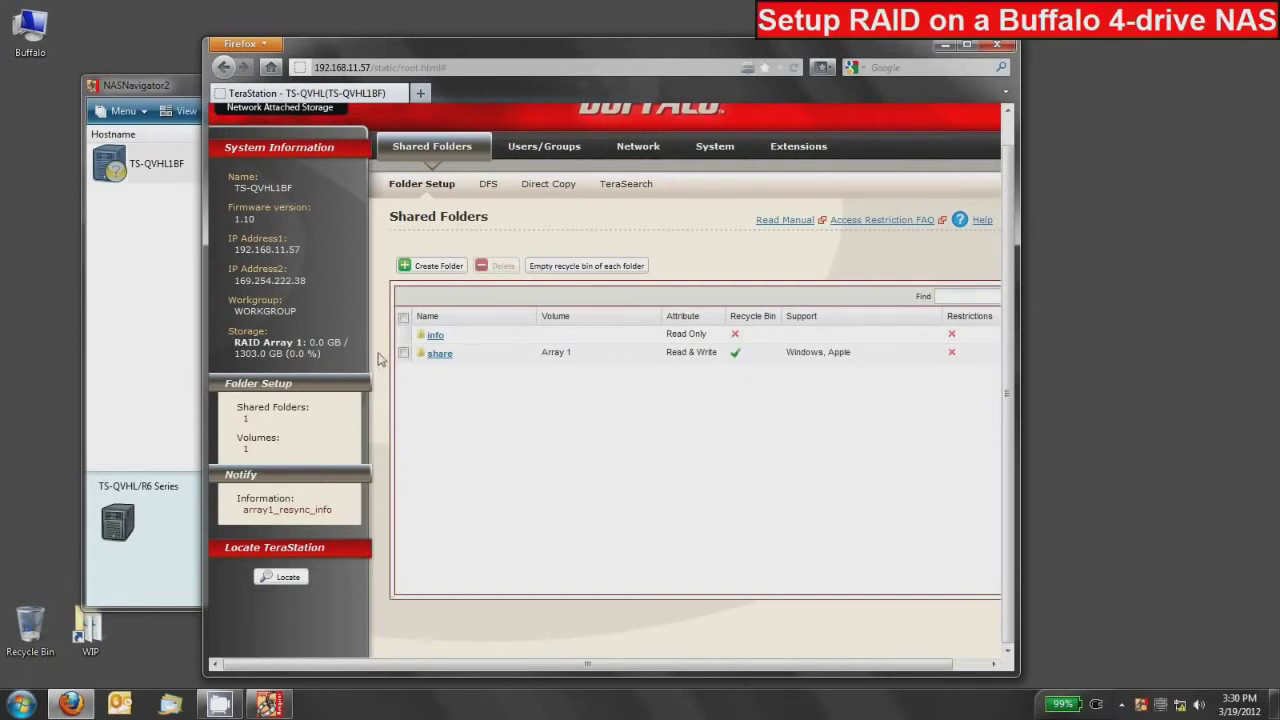
# Open System > Storage and check the RAID 5 Array 1 progress: 0.6% done, 243.6 minutes left
pyautogui.click(716, 147)
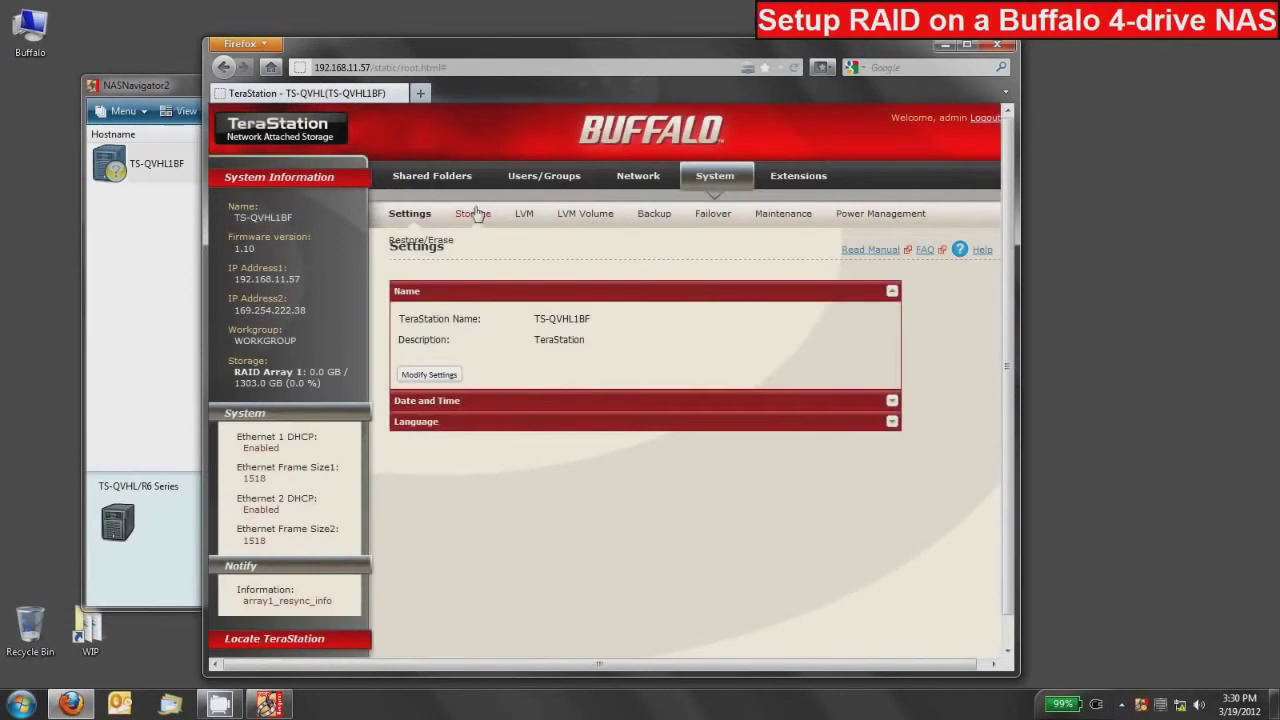
pyautogui.click(475, 216)
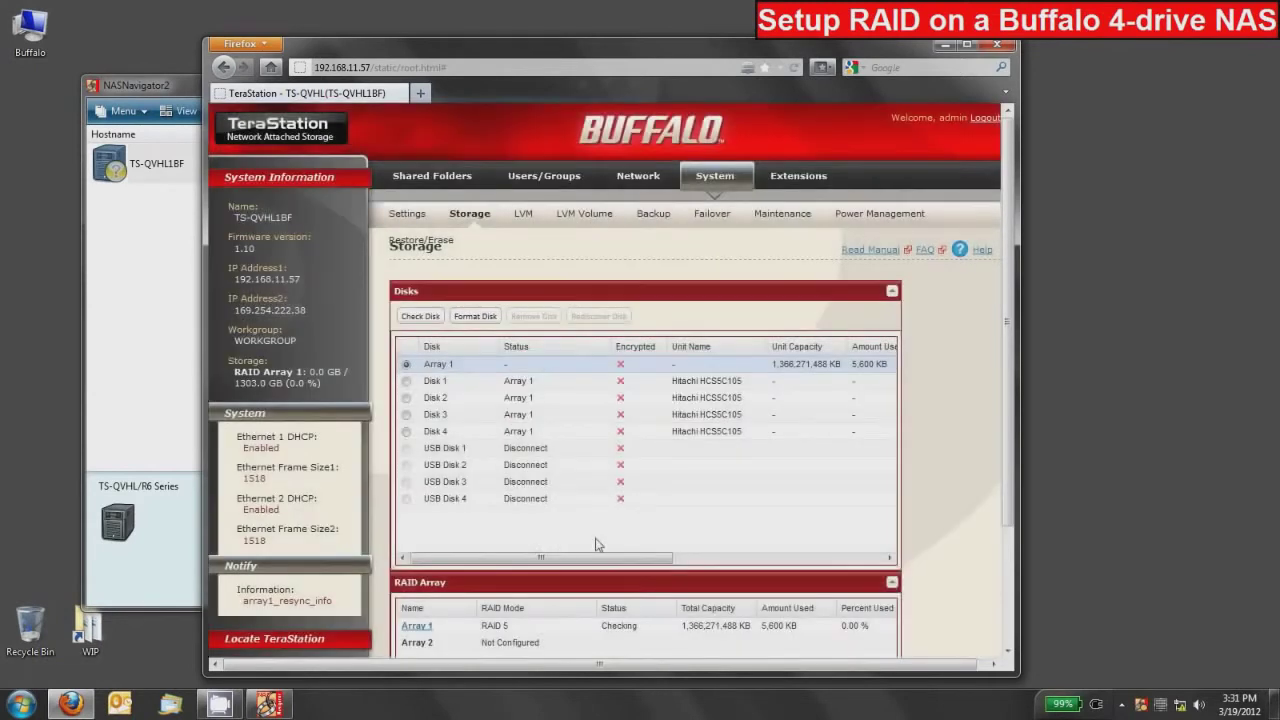
pyautogui.scroll(-2, 598, 544)
pyautogui.scroll(-2, 598, 544)
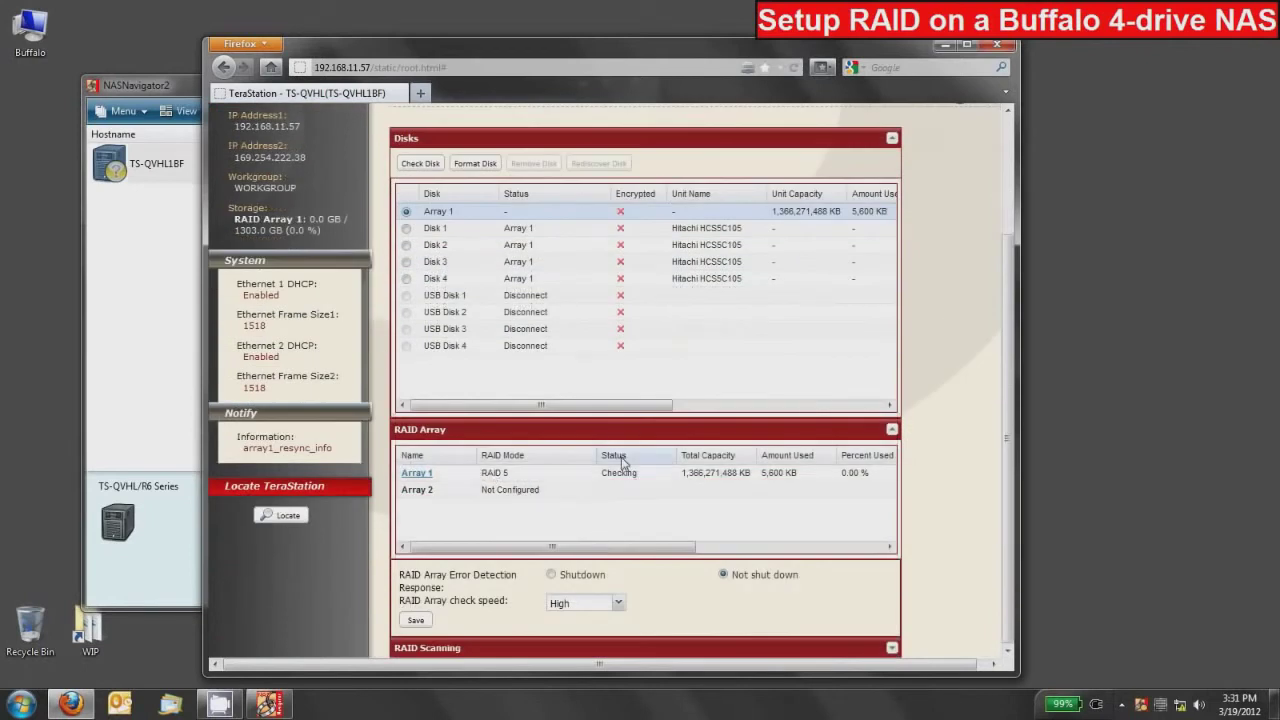
pyautogui.moveTo(623, 551); pyautogui.dragTo(866, 556)
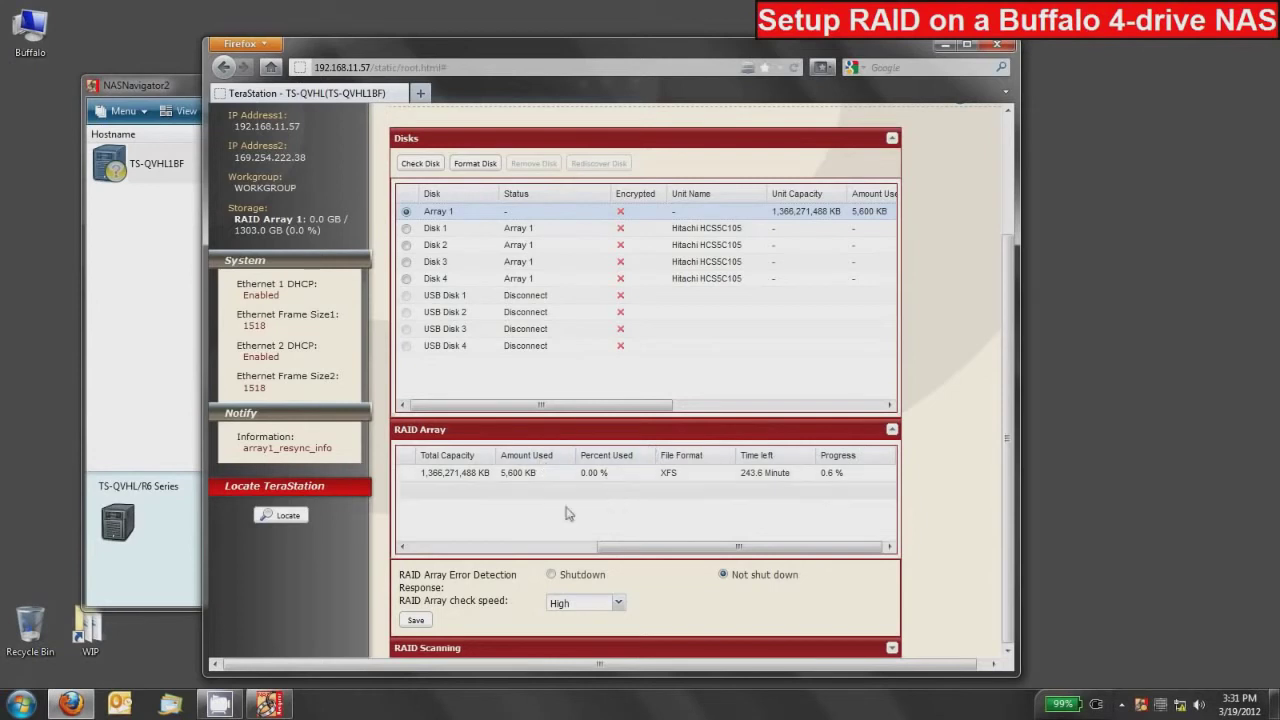
pyautogui.scroll(3, 355, 445)
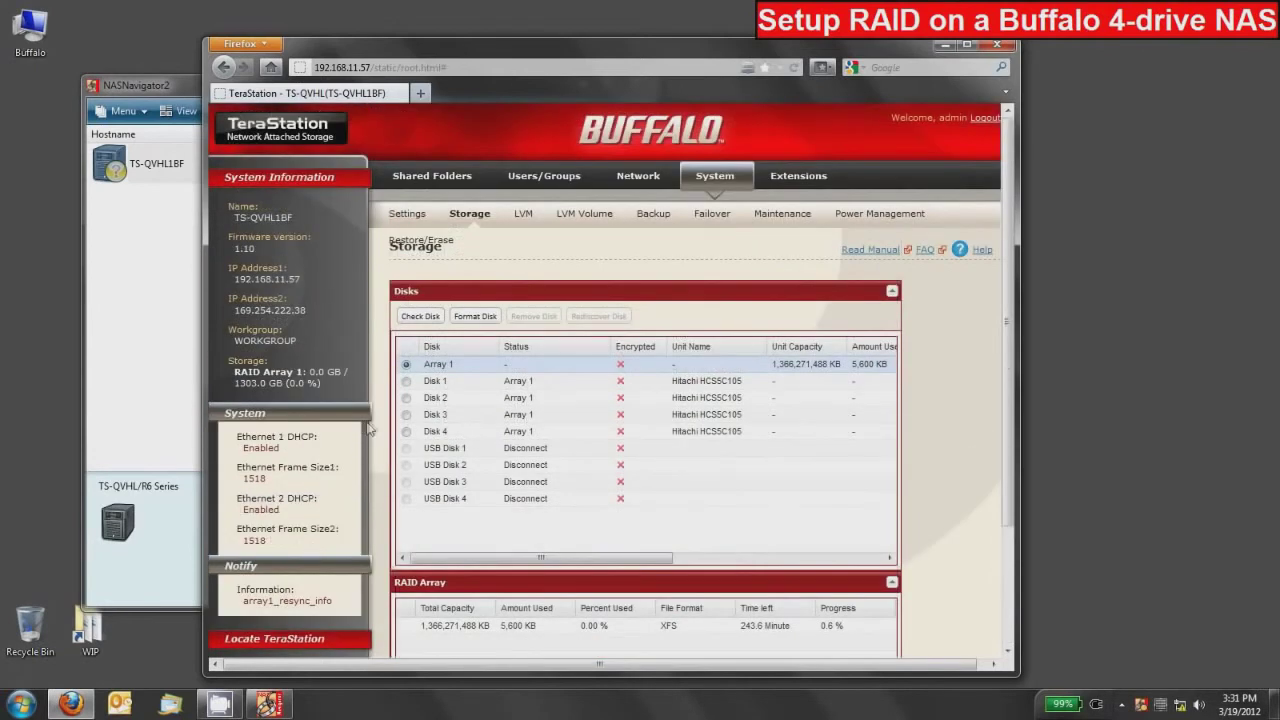